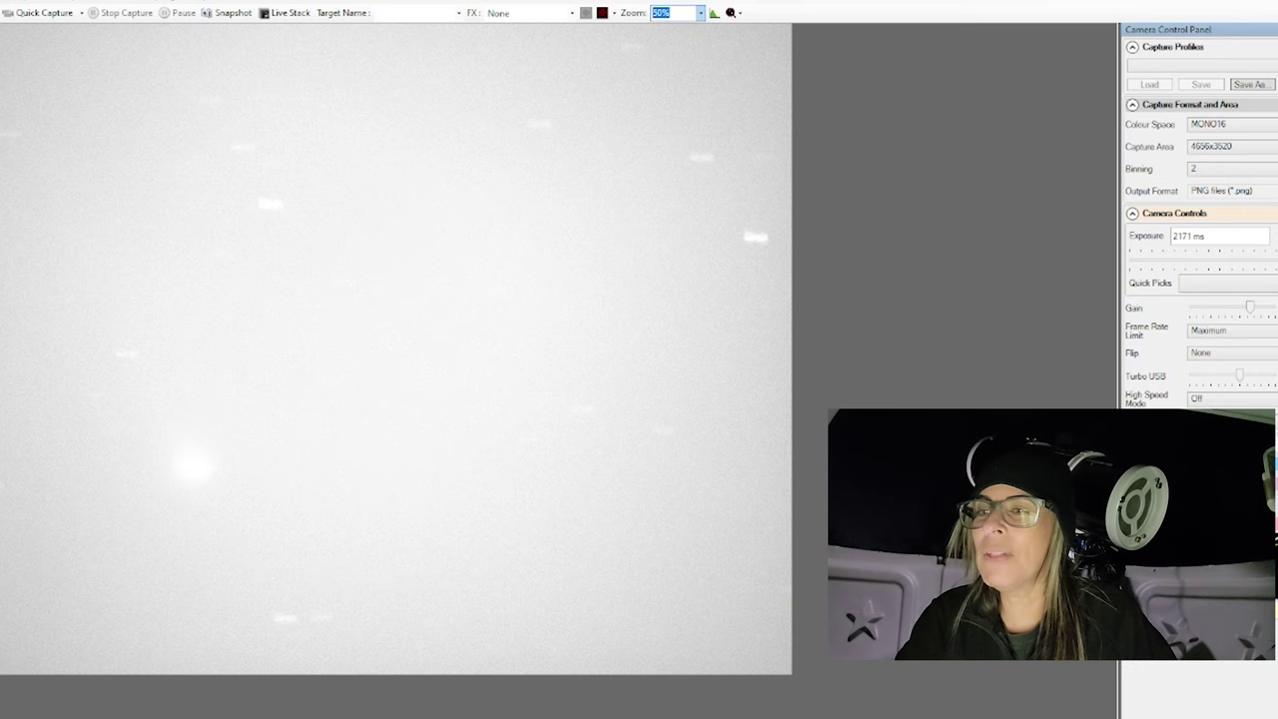
- In SharpCap, nudge the Gain and Turbo USB sliders slightly lower, then bring up the EQMOD mount window
left_click_drag(1249, 308, 1243, 311)
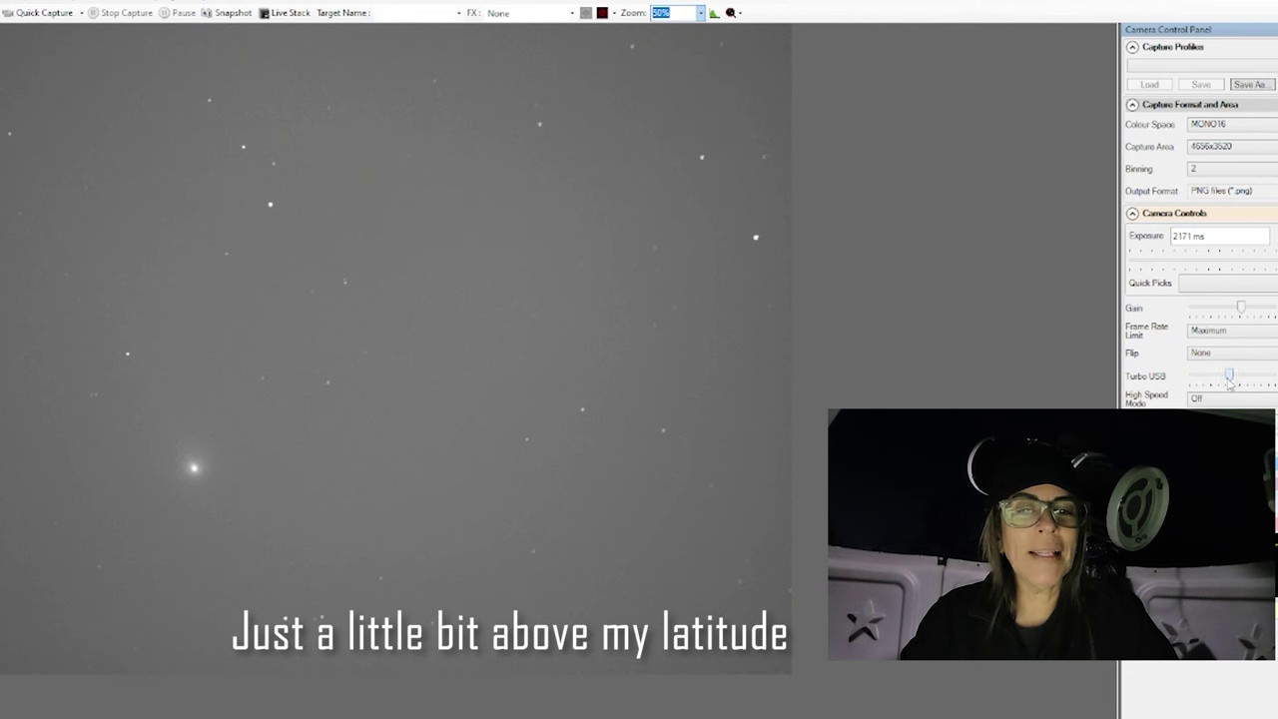
left_click_drag(1228, 382, 1211, 385)
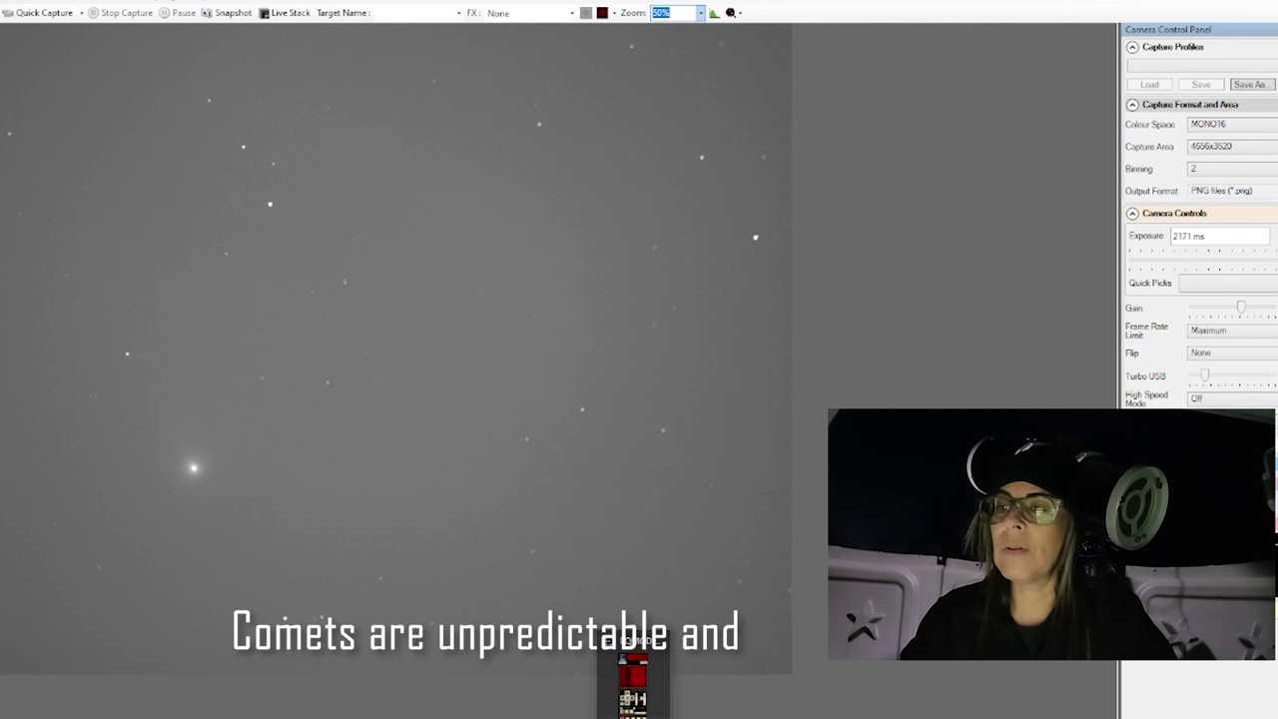
left_click(632, 684)
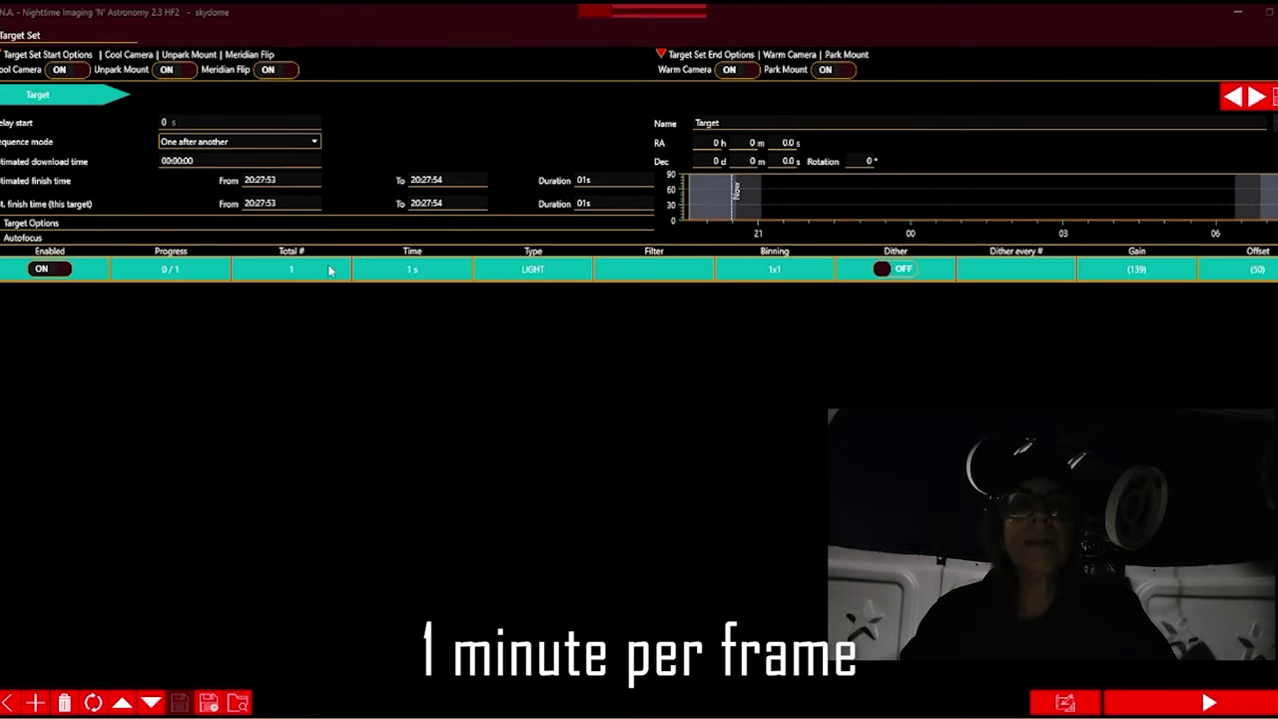
- Set the first sequence row to 15 frames at 60 s exposure
left_click(295, 276)
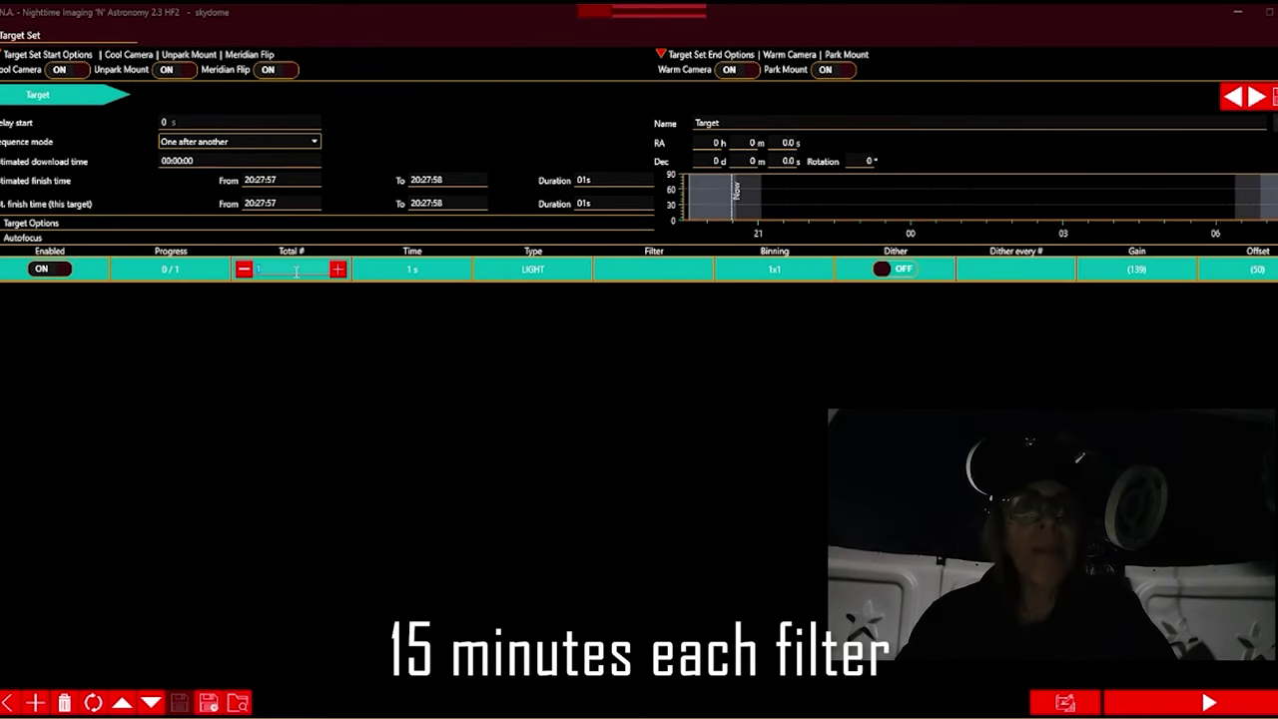
type("5")
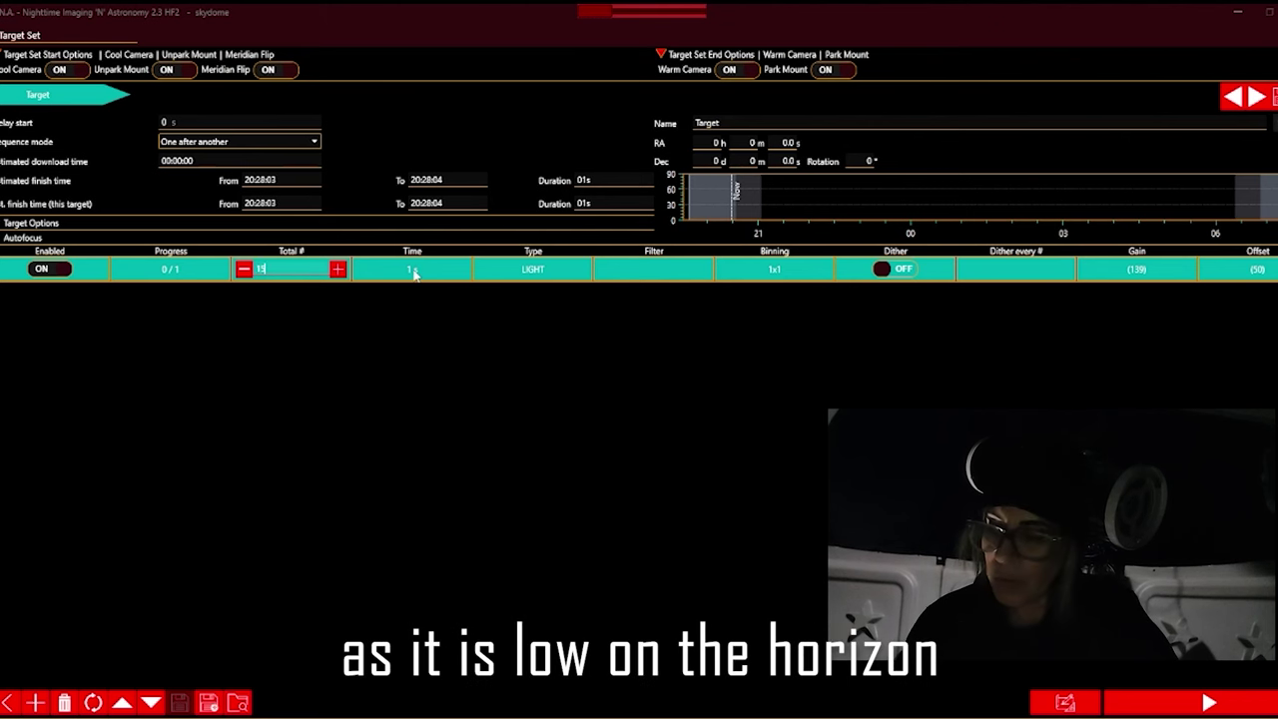
left_click(393, 271)
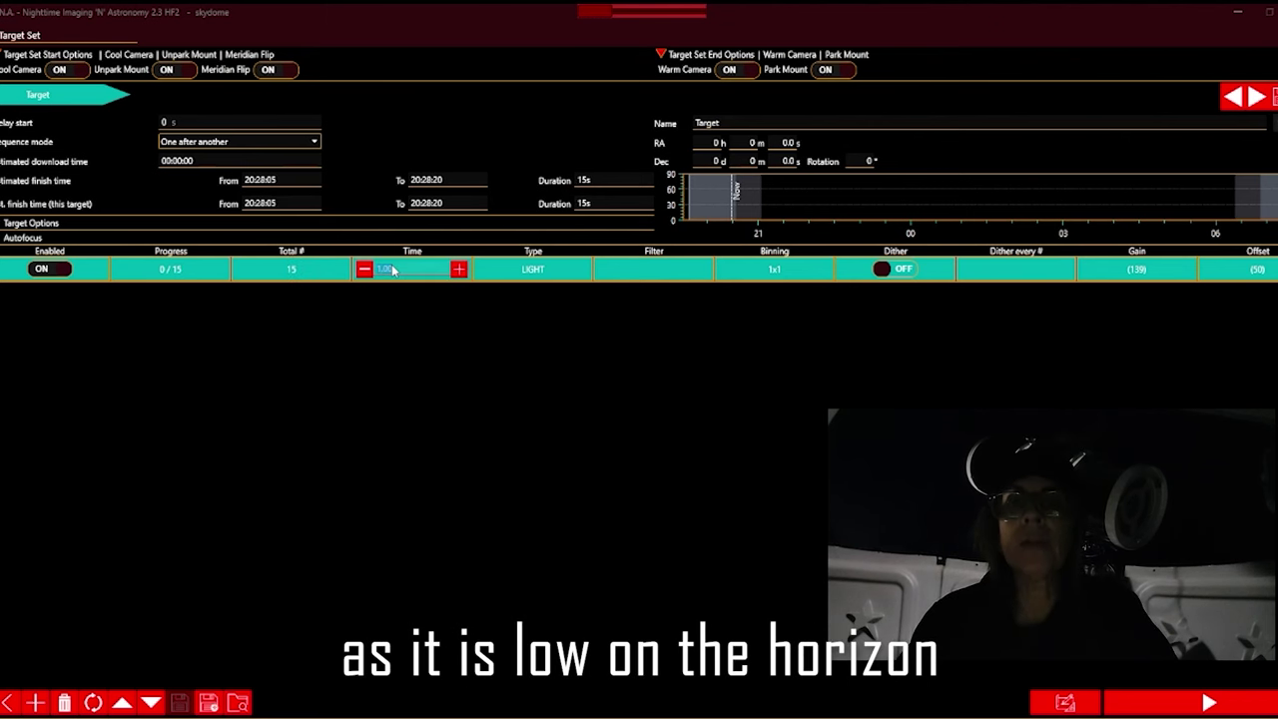
type("60")
left_click(794, 272)
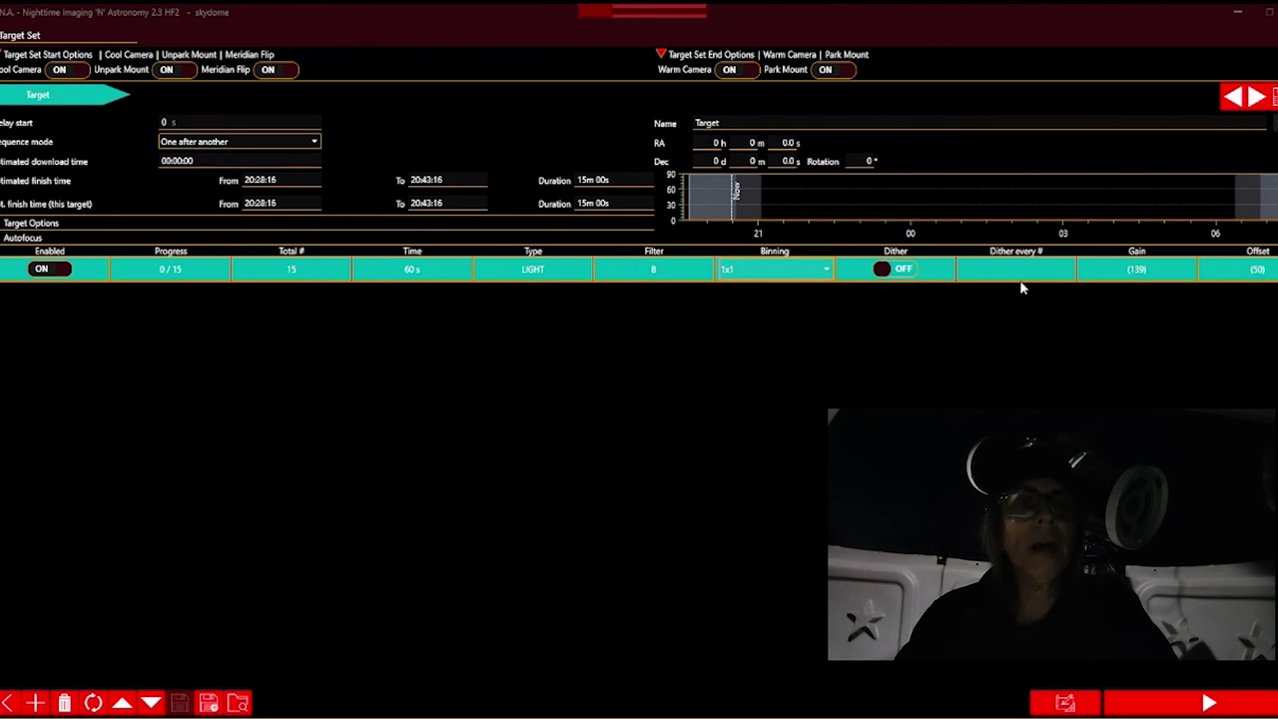
- Add two more sequence rows using the R and G filters
left_click(654, 294)
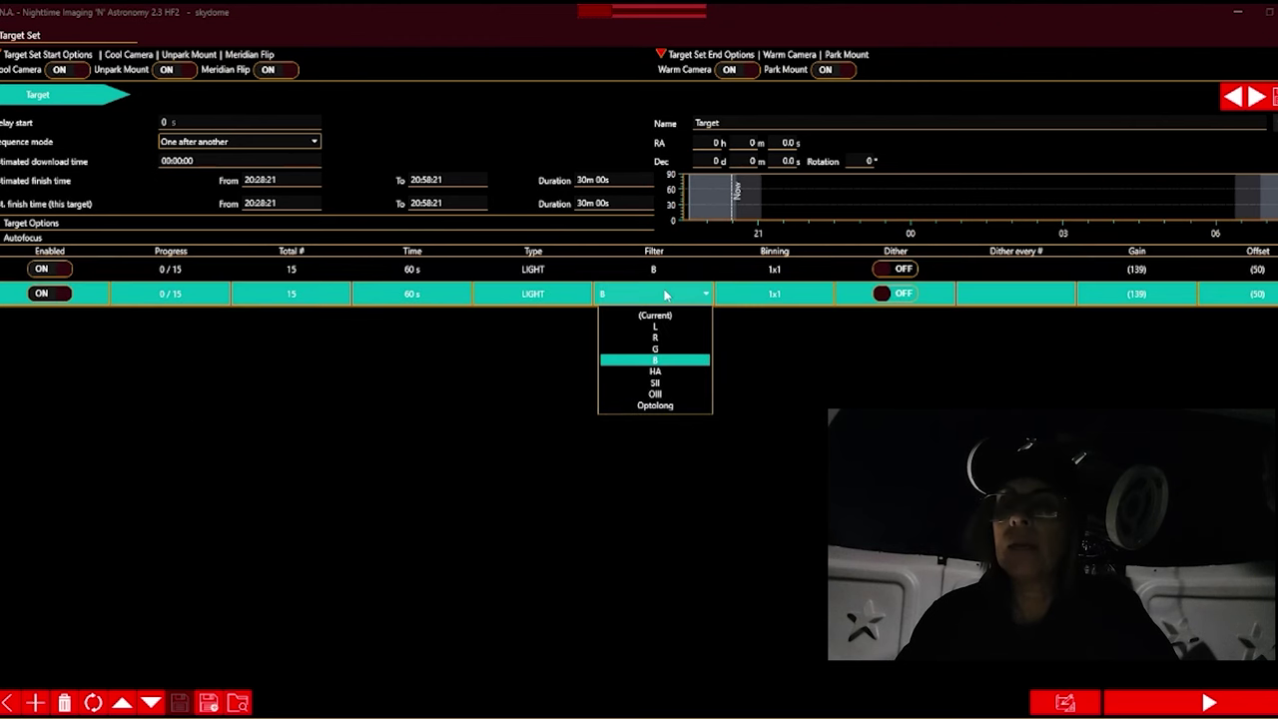
left_click(646, 336)
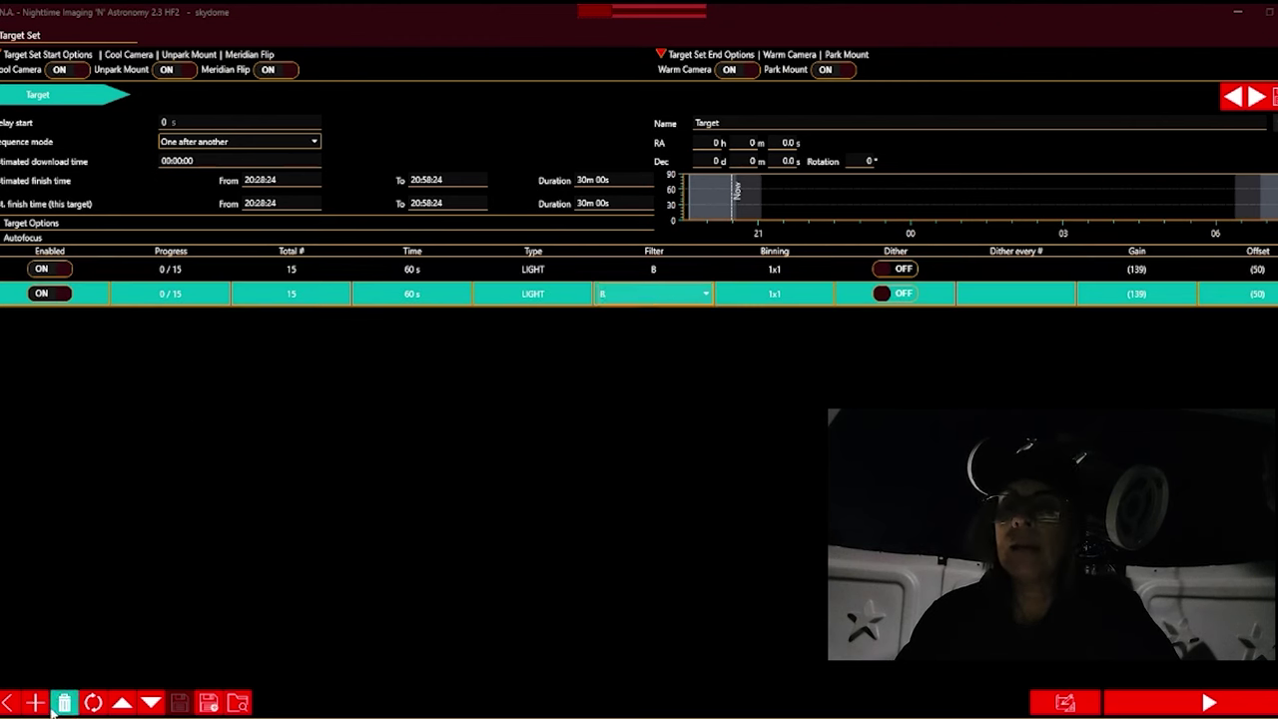
left_click(36, 704)
left_click(654, 318)
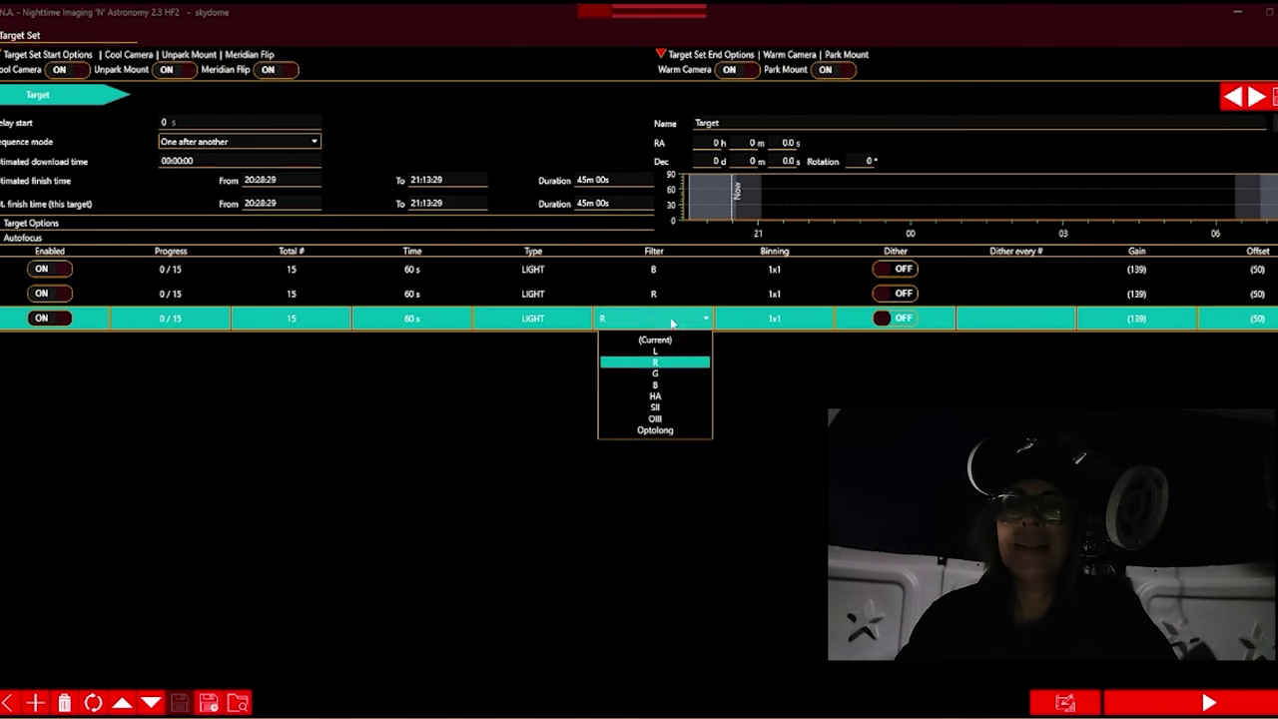
left_click(639, 374)
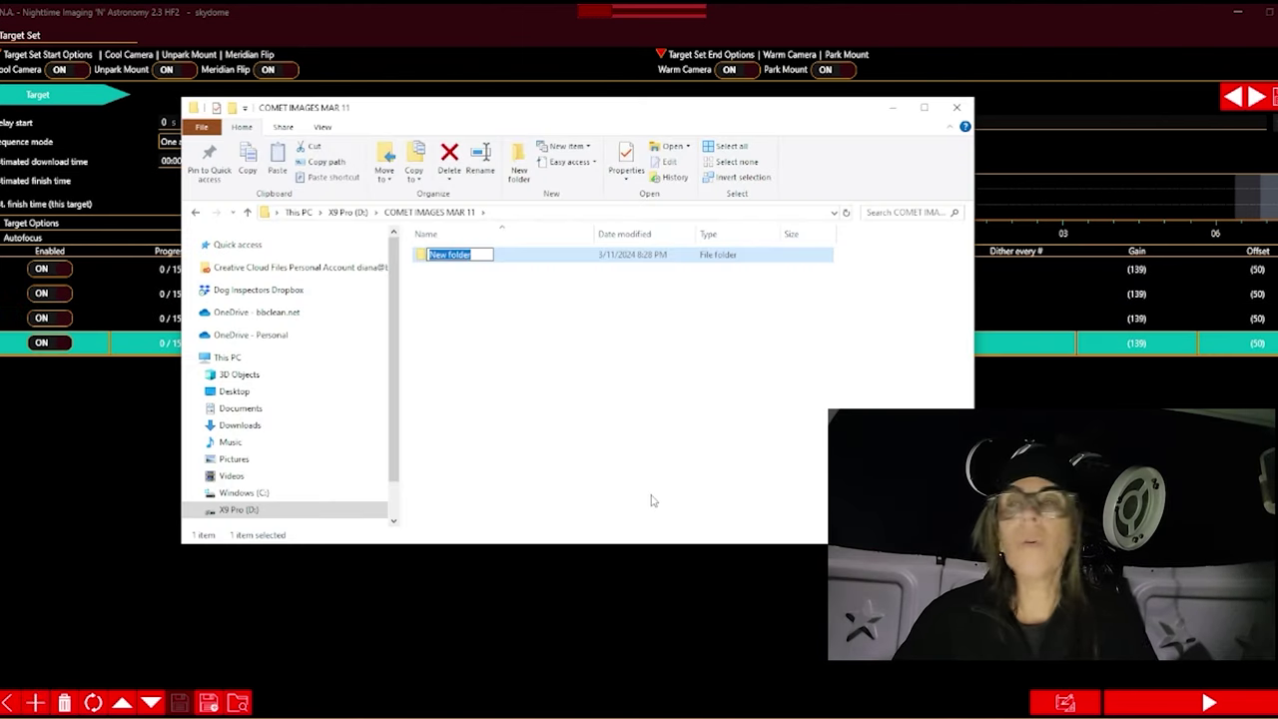
- Create a new folder named 'bLUE' and close the folder window
type("bLUE")
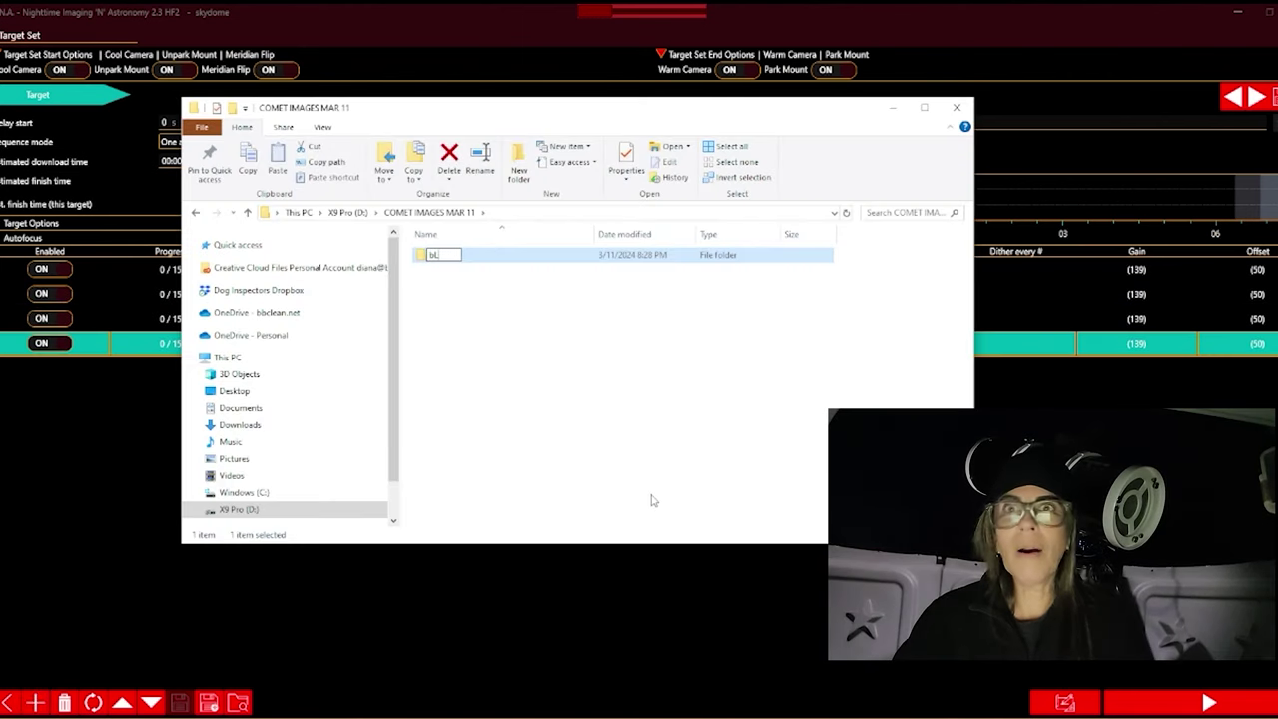
left_click(685, 450)
left_click(899, 117)
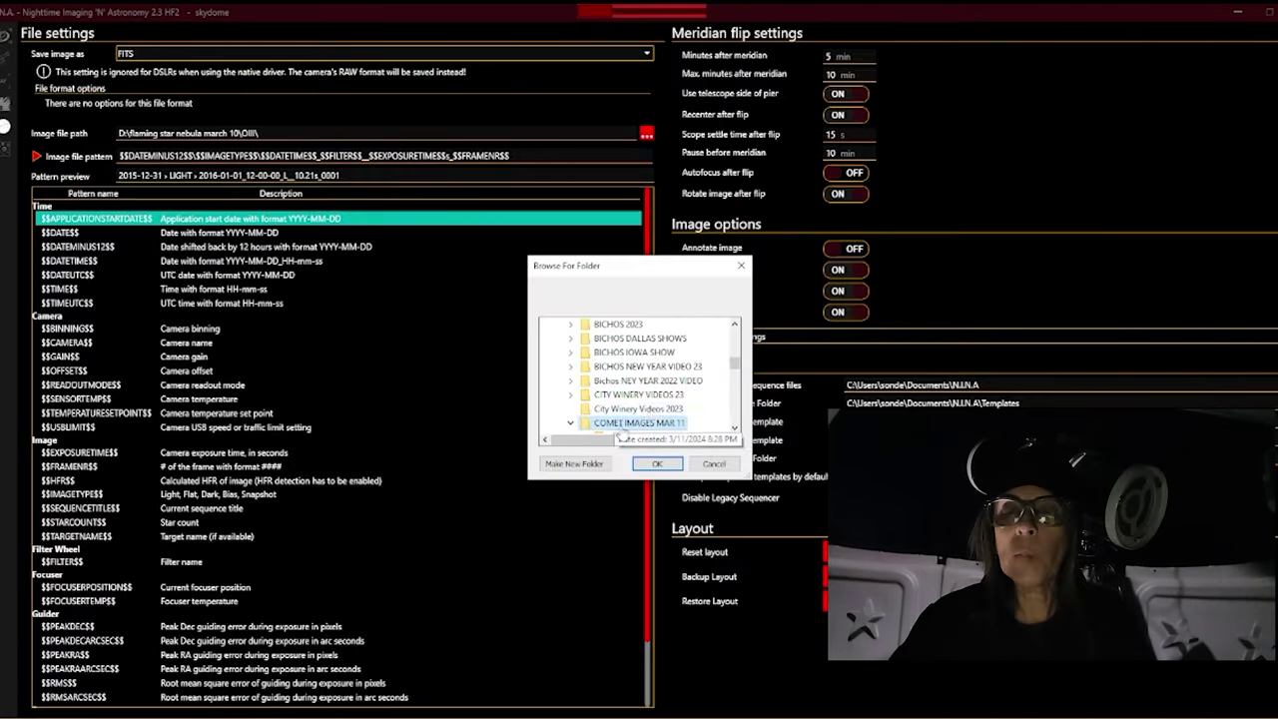
- Set the image file path to the bLUE folder in COMET IMAGES MAR 11
left_click(629, 338)
left_click(616, 353)
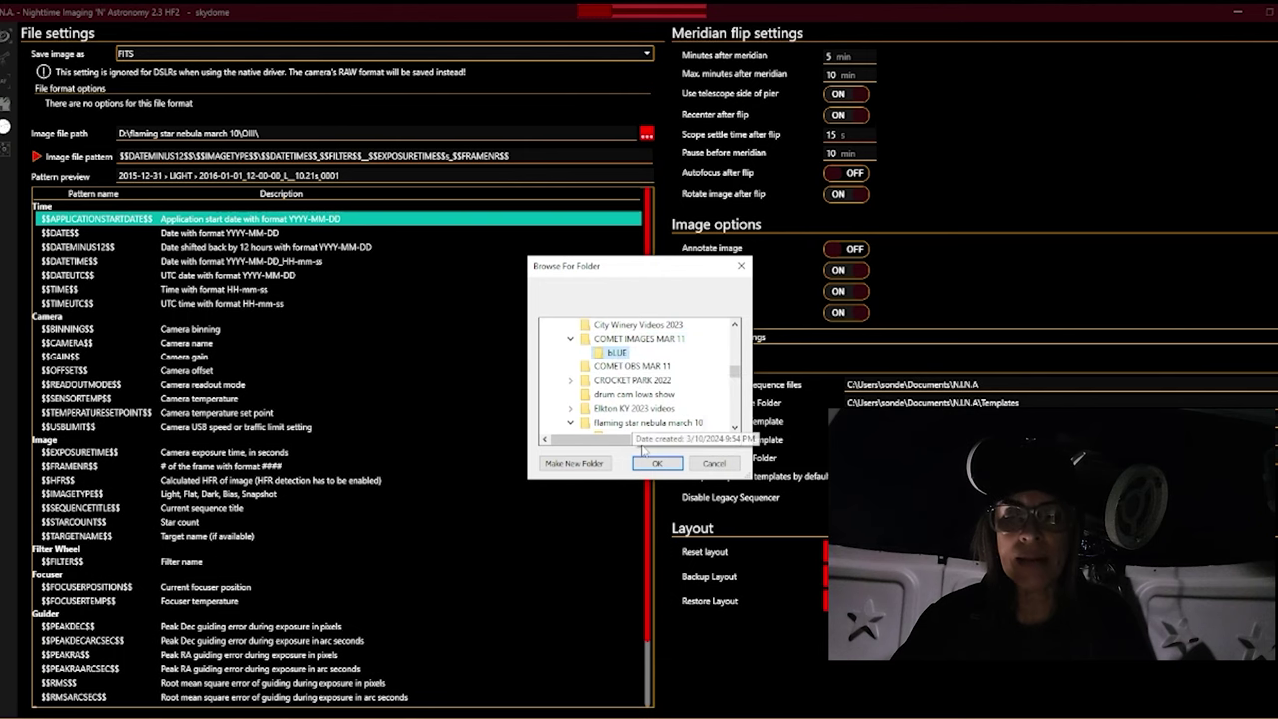
left_click(657, 463)
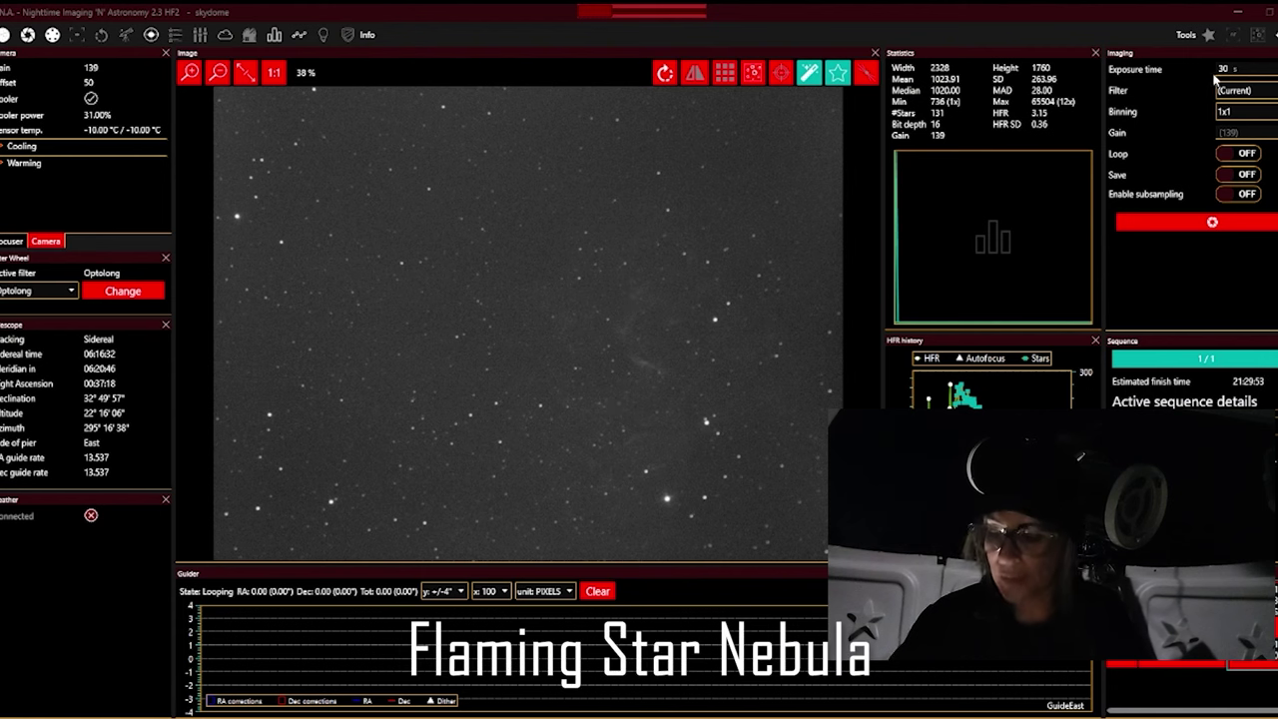
- Change the exposure time from 30 s to 60 s and enable red night-vision colours
double_click(1220, 72)
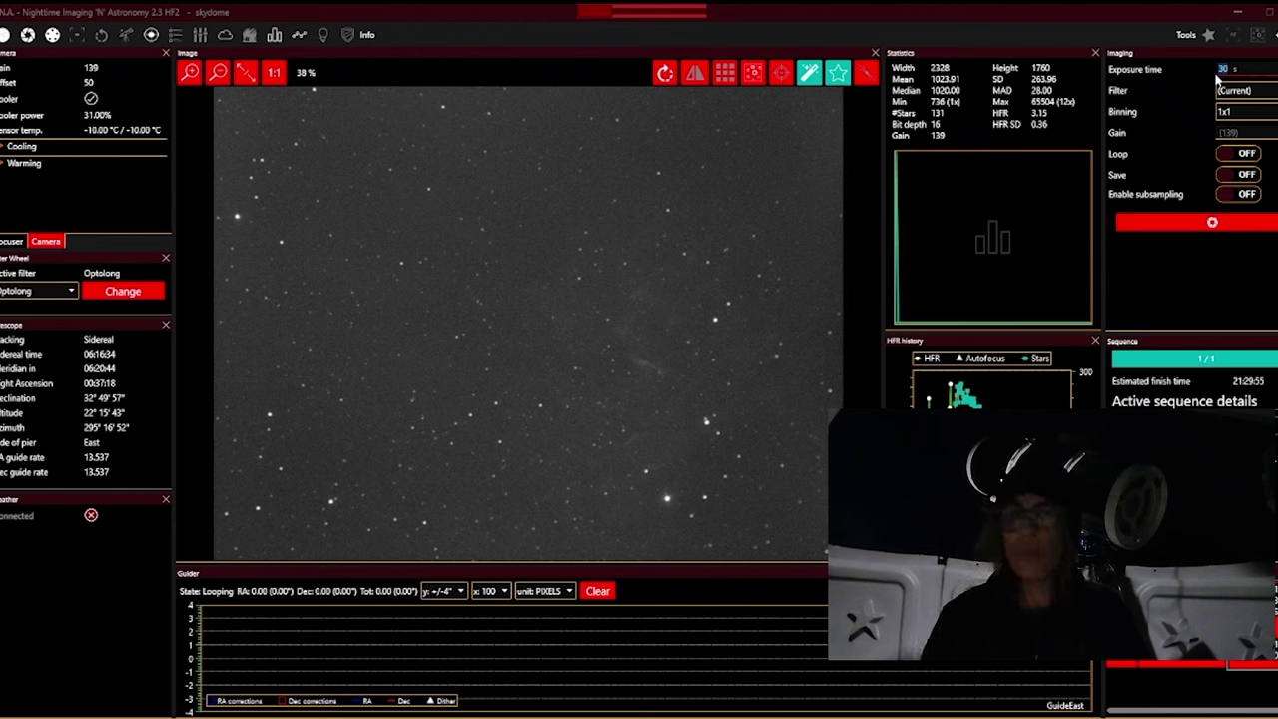
type("60")
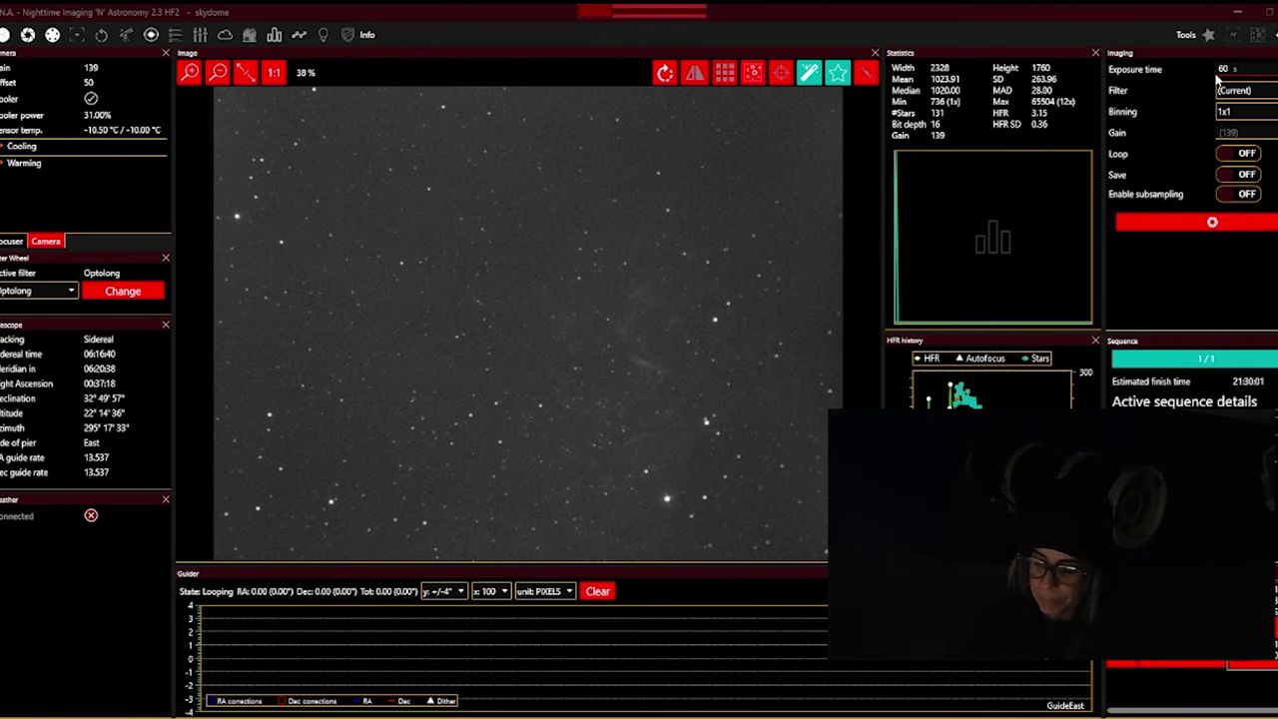
left_click(639, 11)
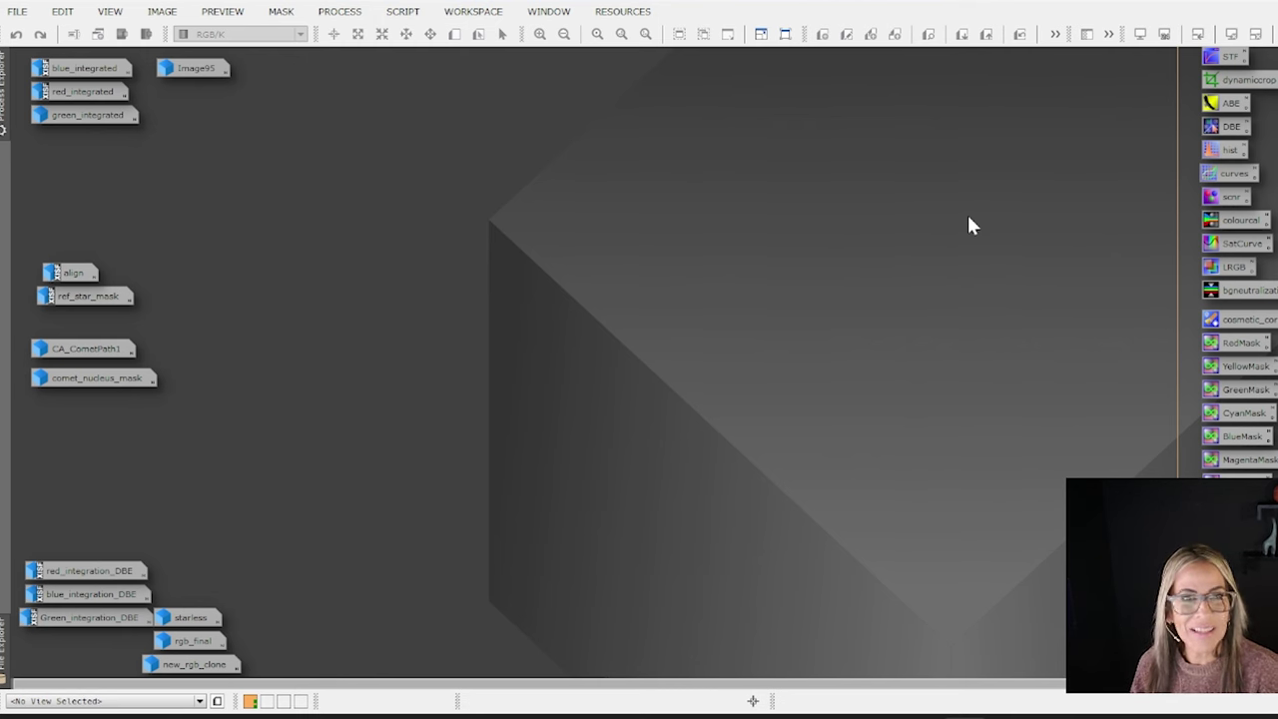
- Open the blue_integrated comet image in PixInsight
double_click(70, 68)
left_click_drag(602, 78, 649, 74)
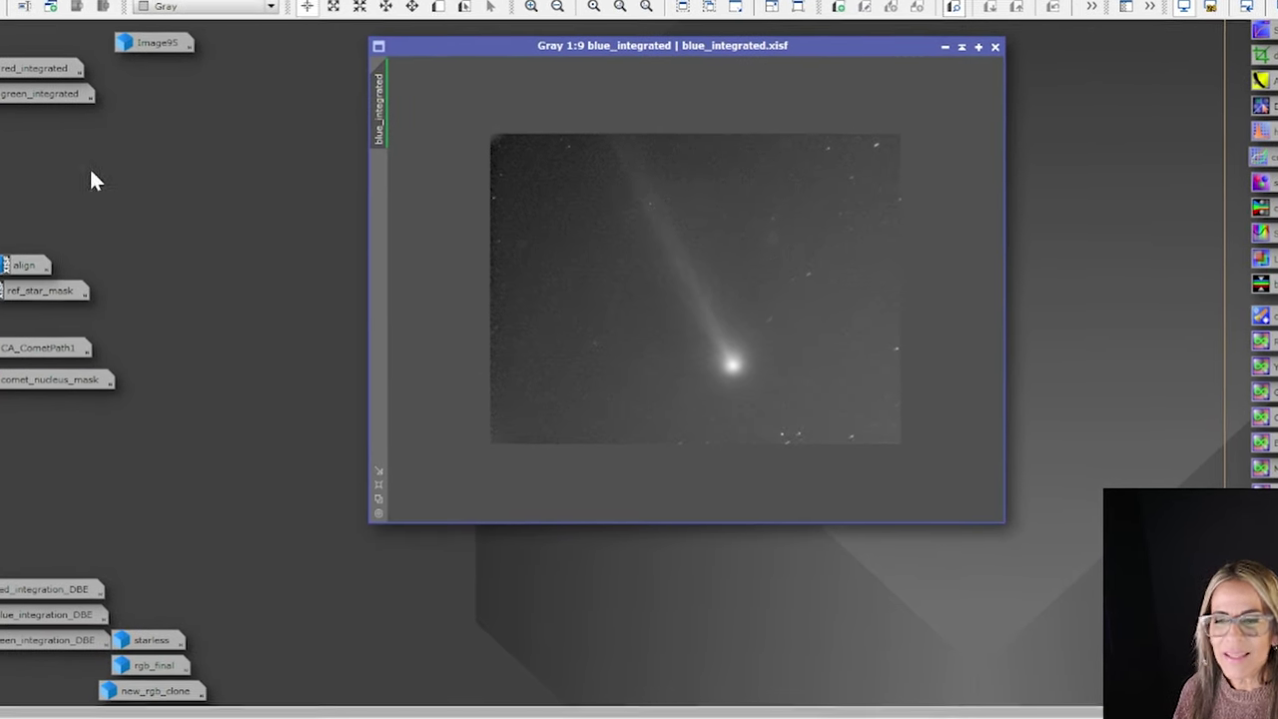
double_click(38, 65)
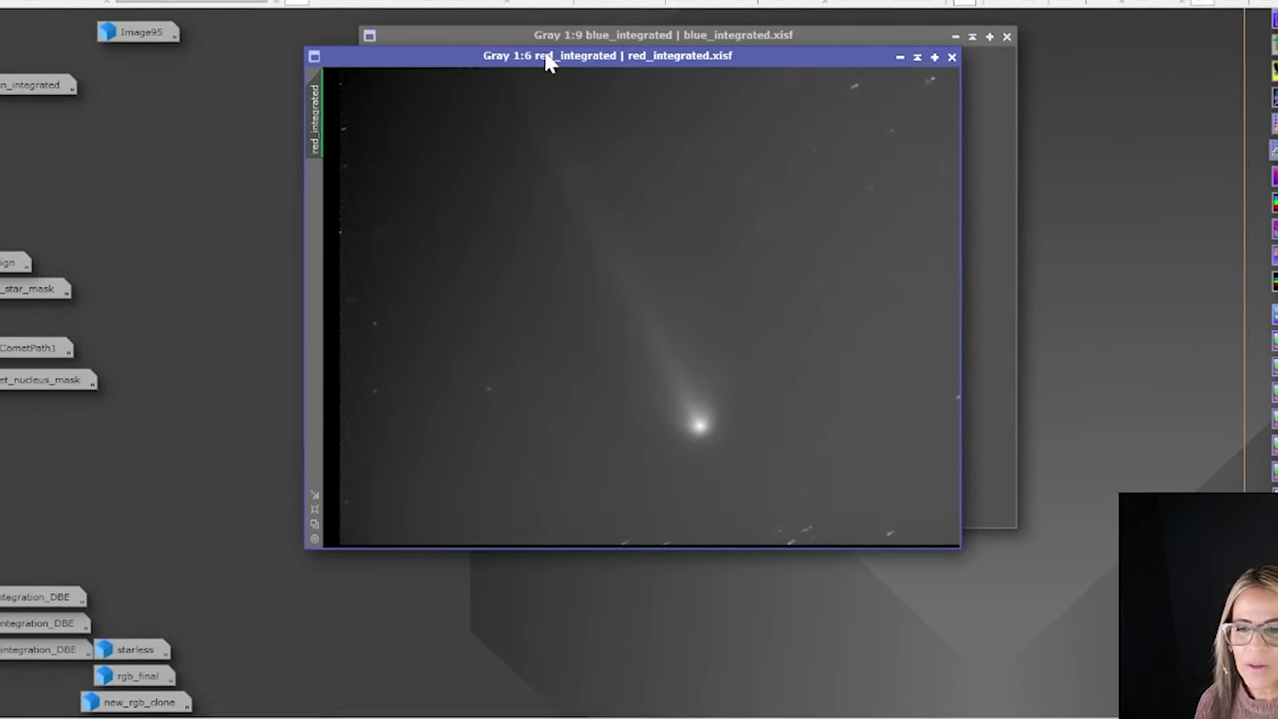
left_click_drag(551, 62, 599, 34)
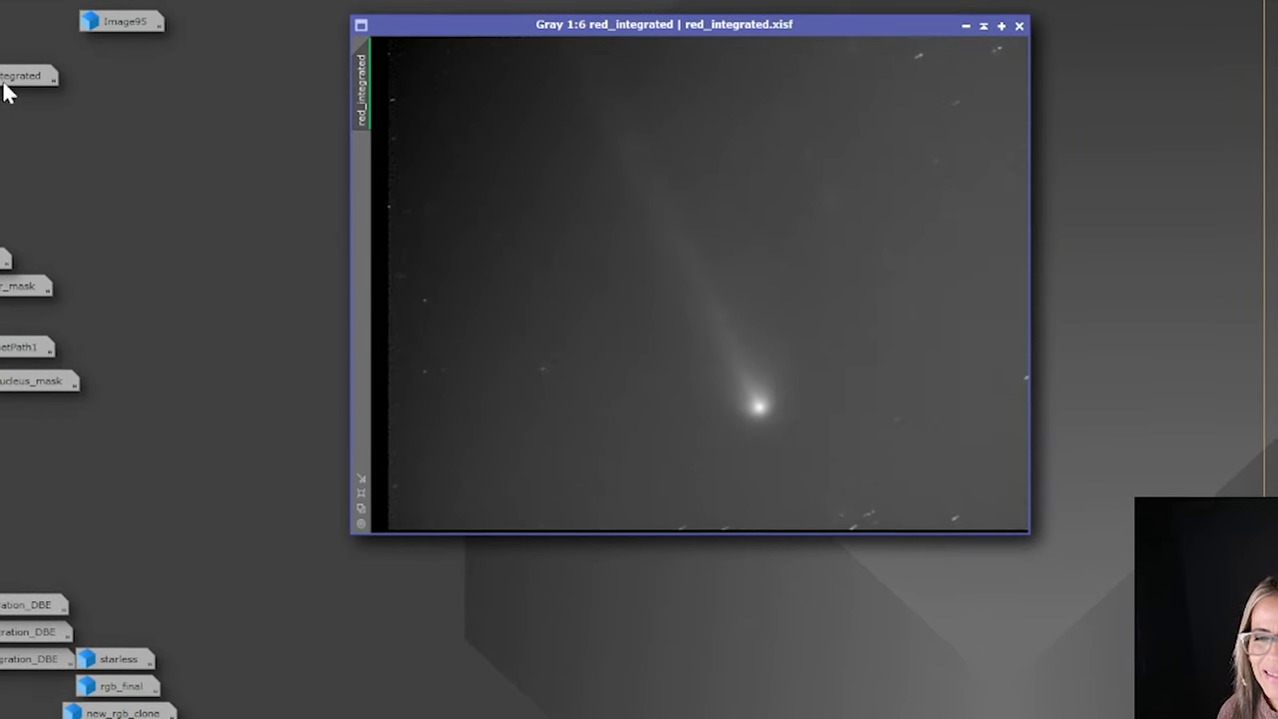
double_click(15, 78)
left_click_drag(569, 36, 599, 11)
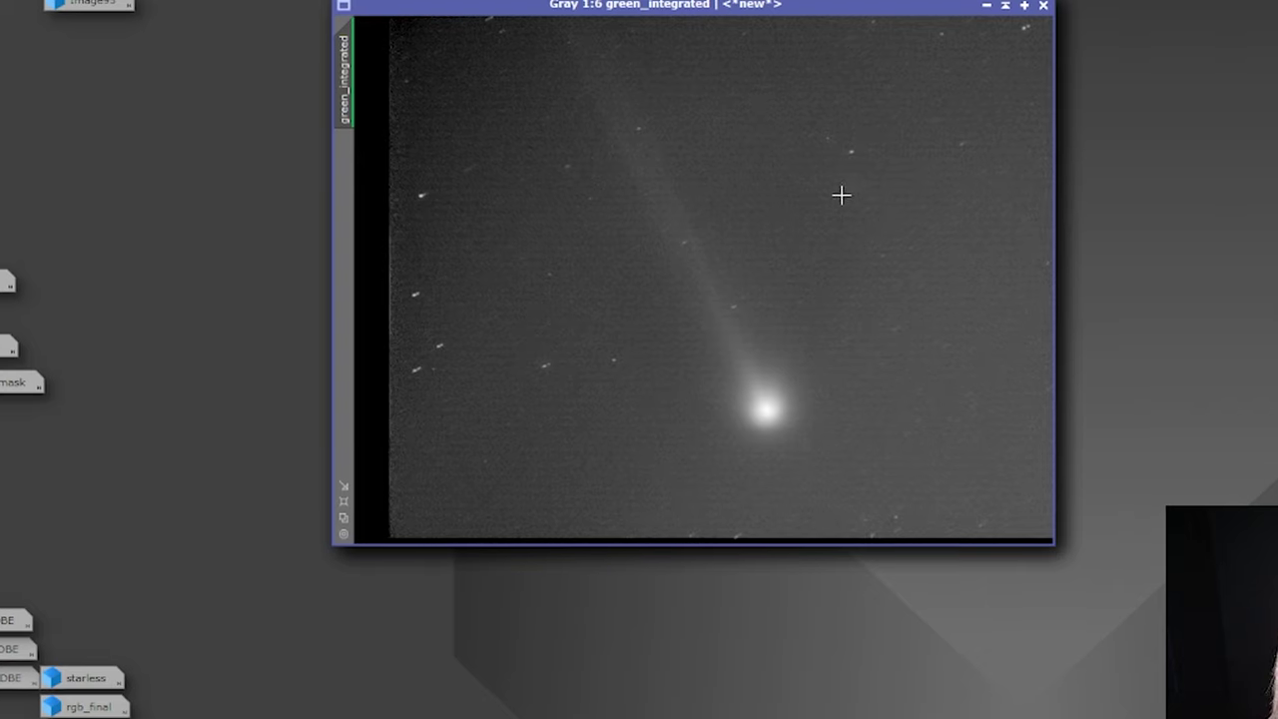
scroll(814, 223, "down", 2)
scroll(819, 220, "up", 1)
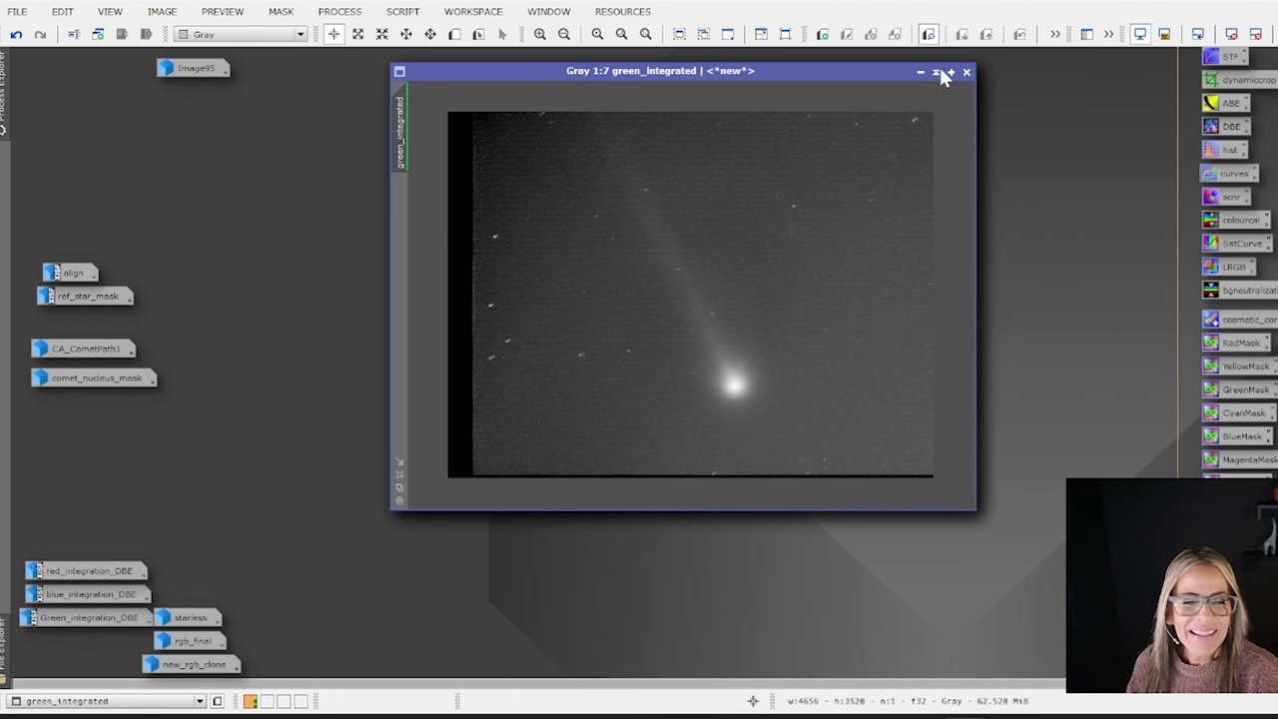
left_click(920, 72)
left_click(918, 71)
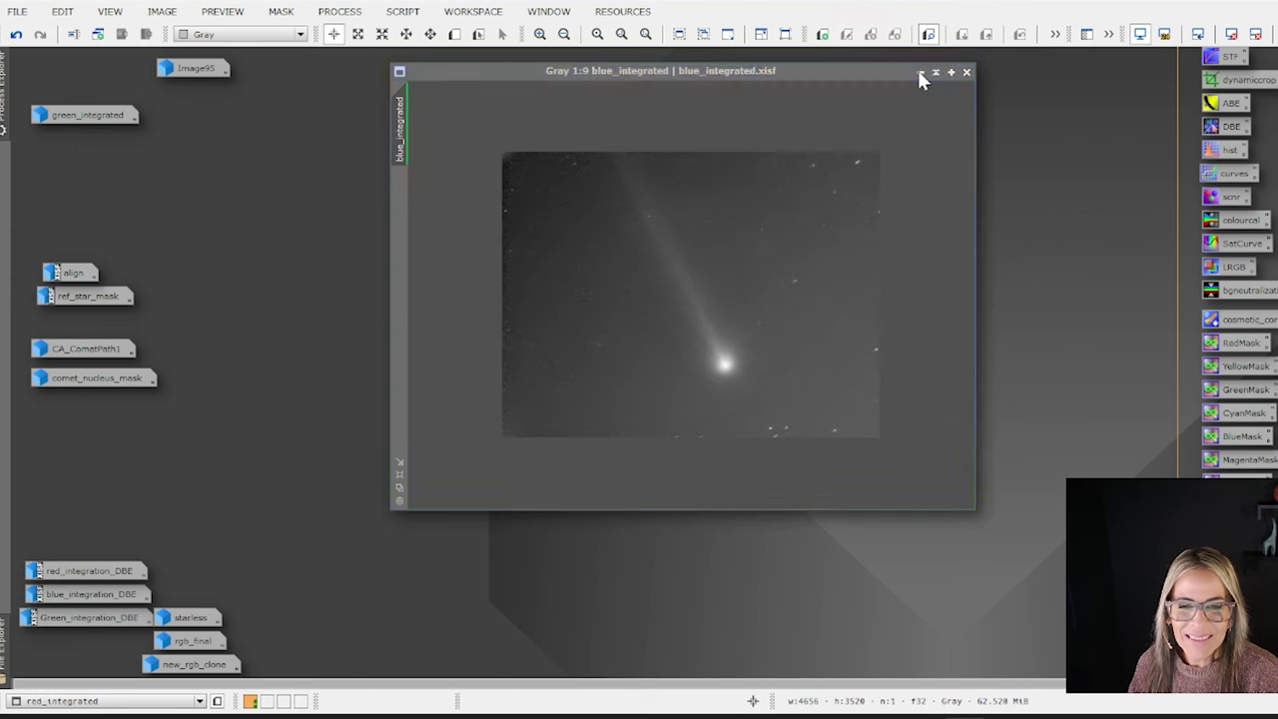
left_click(919, 71)
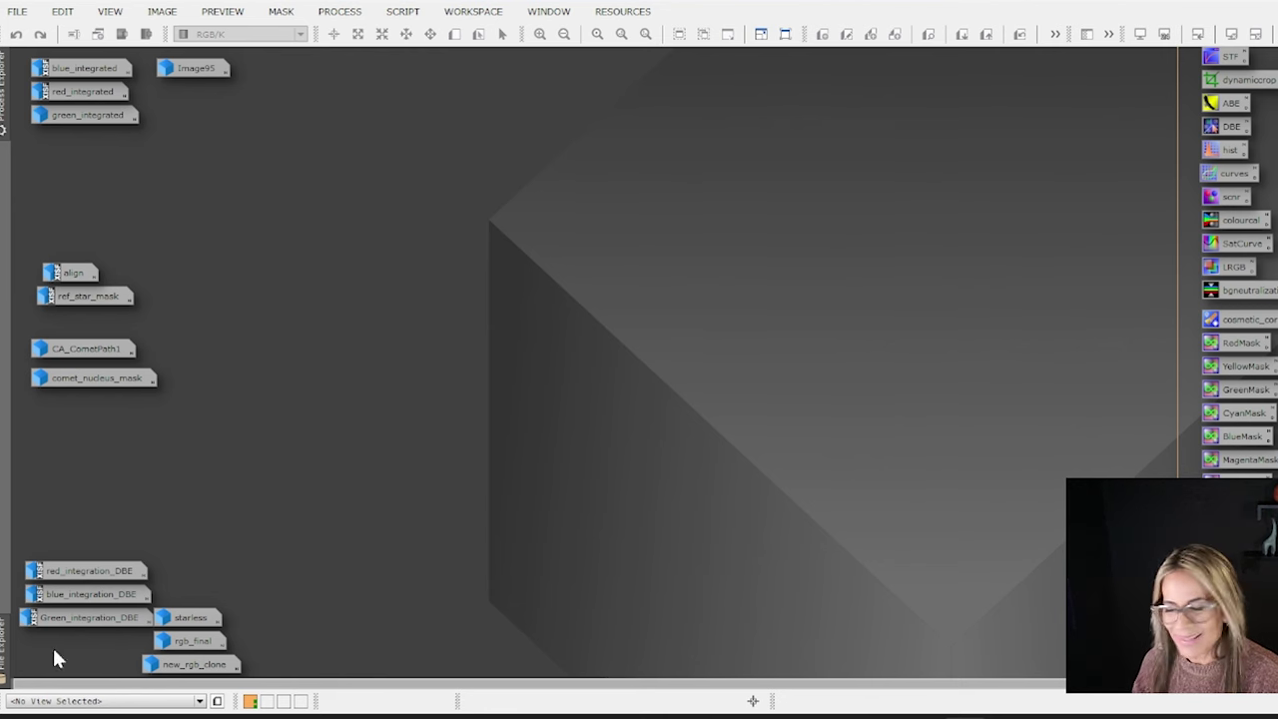
double_click(180, 627)
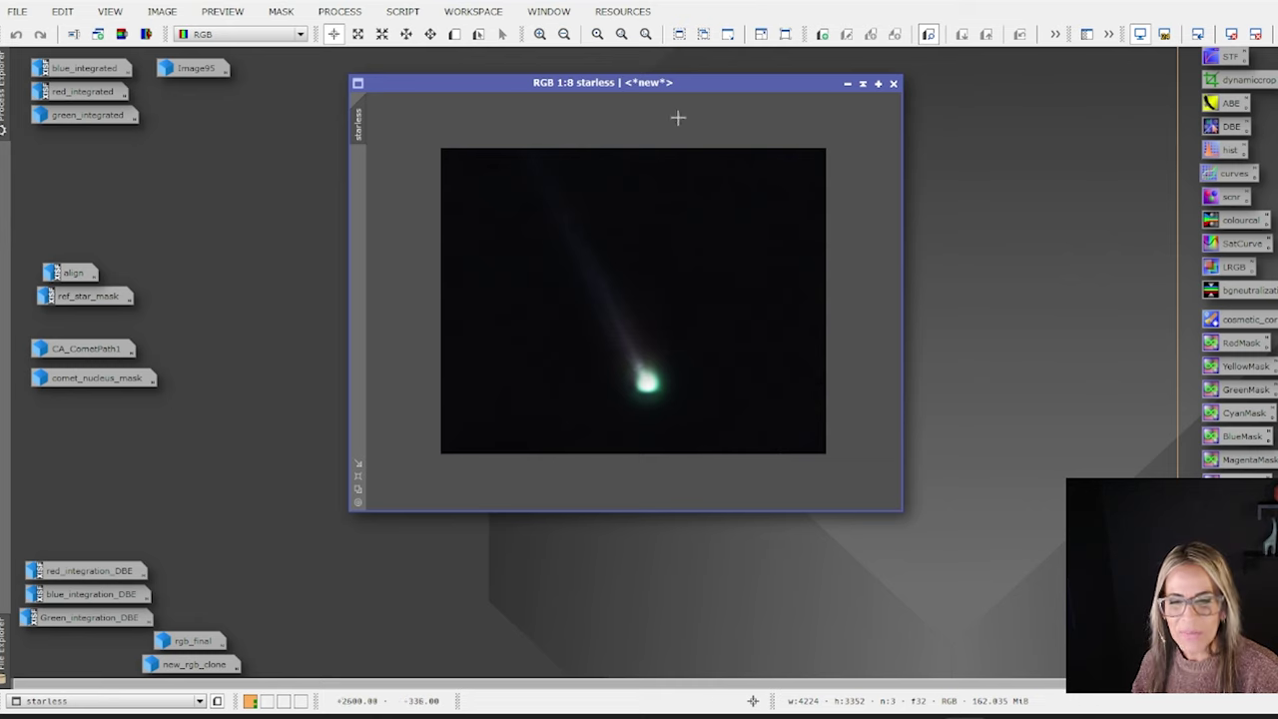
left_click_drag(672, 83, 714, 80)
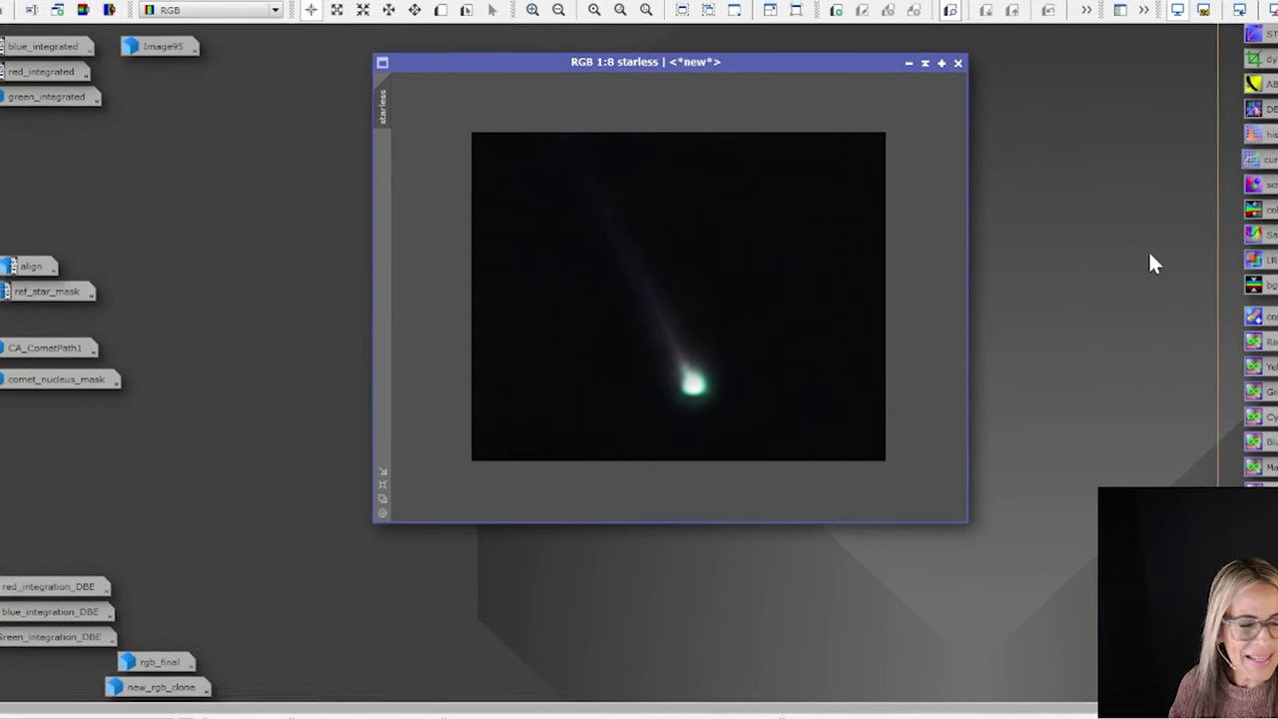
mouse_move(384, 118)
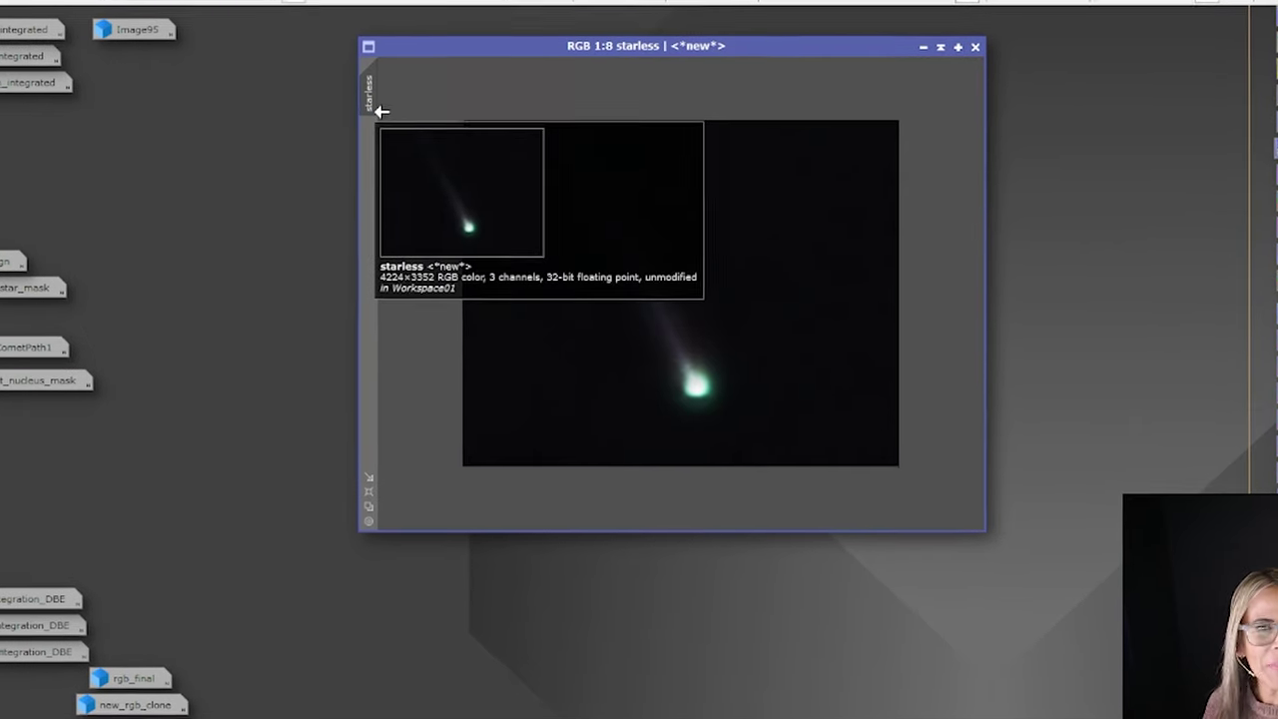
scroll(379, 205, "up", 1)
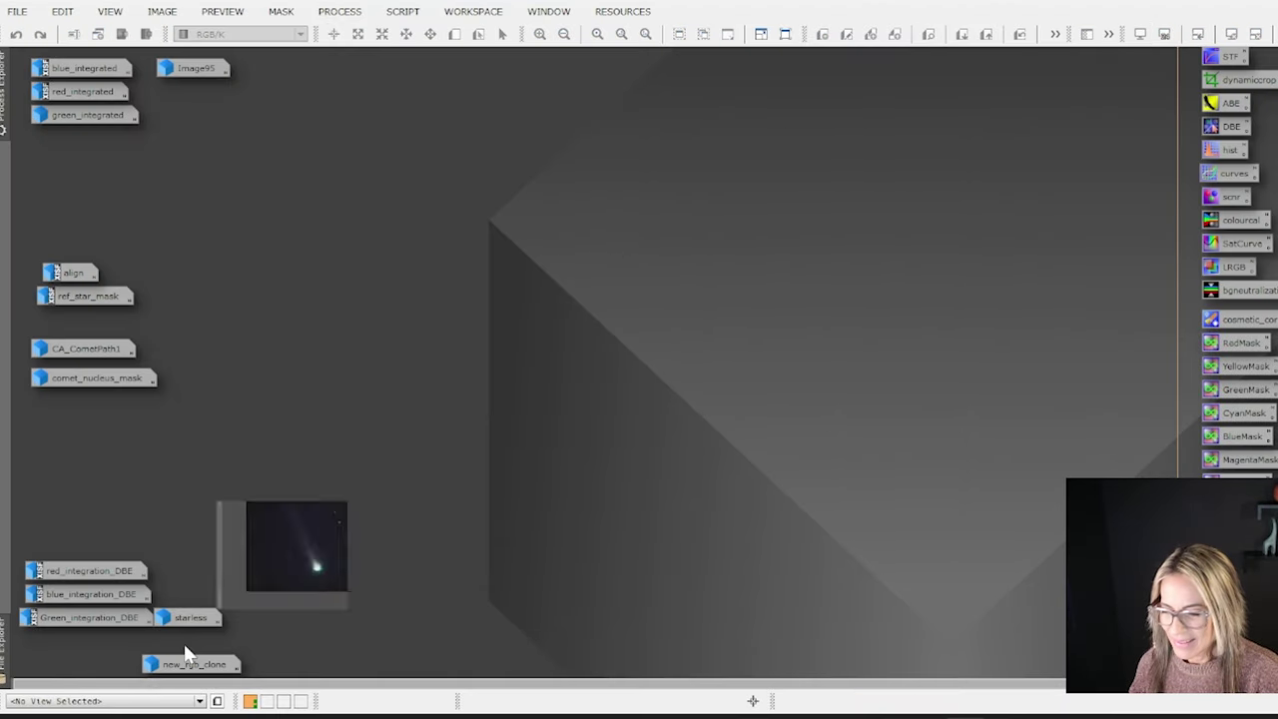
double_click(184, 654)
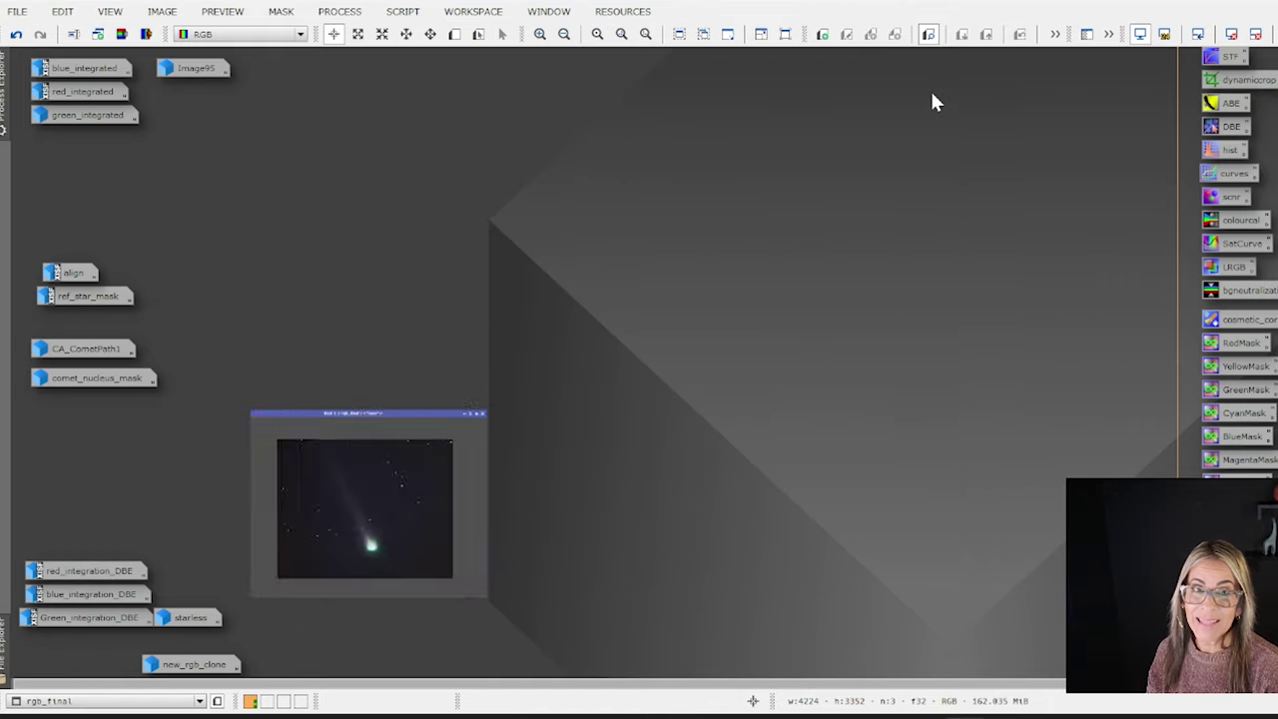
left_click(255, 589)
double_click(193, 668)
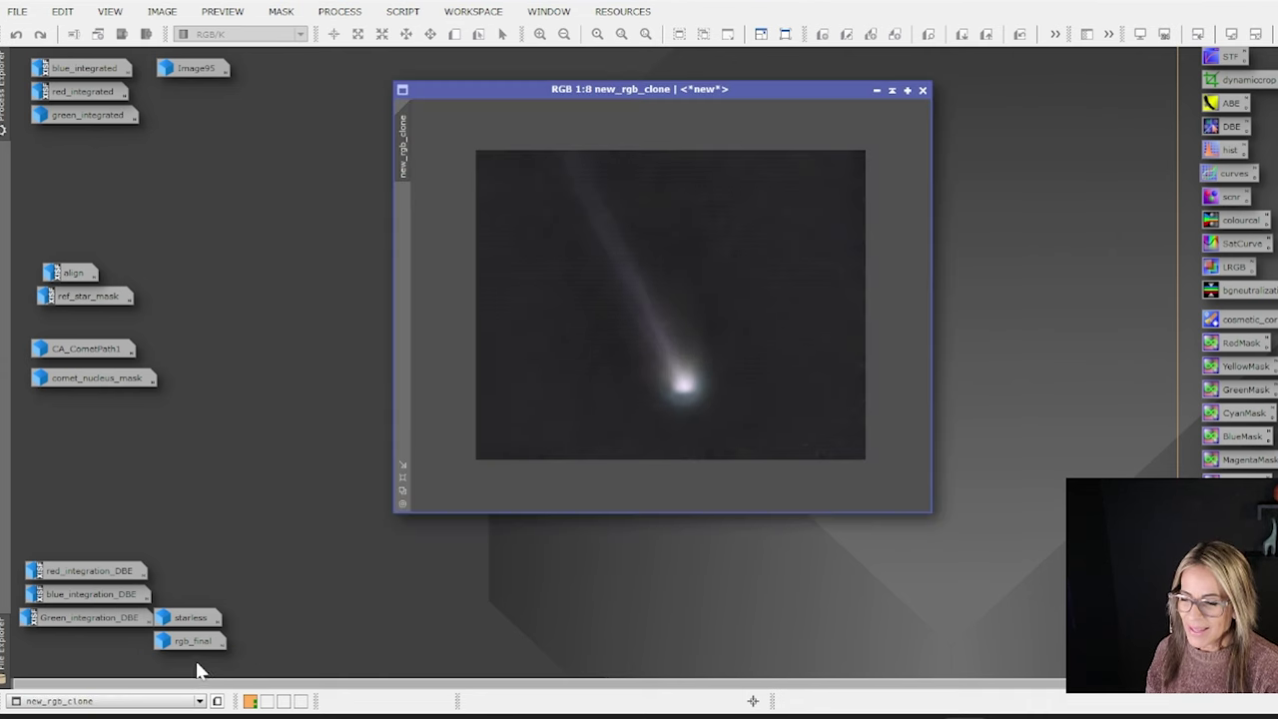
left_click_drag(676, 92, 709, 106)
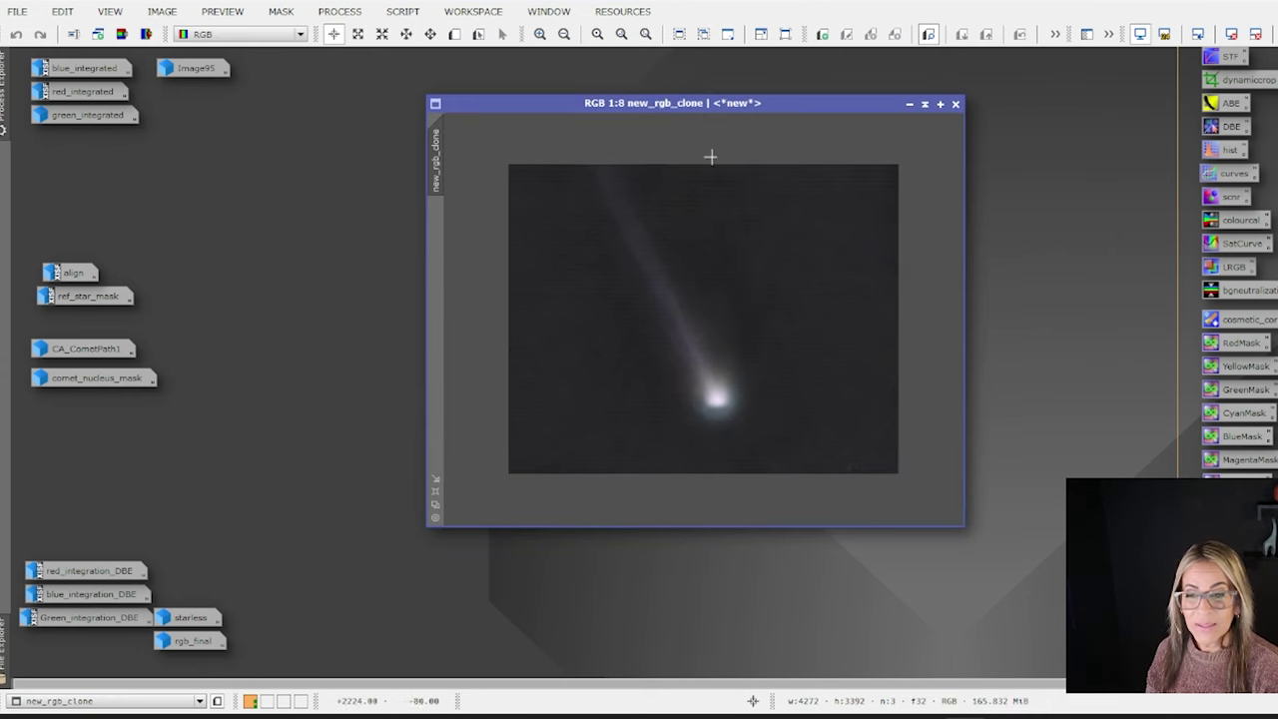